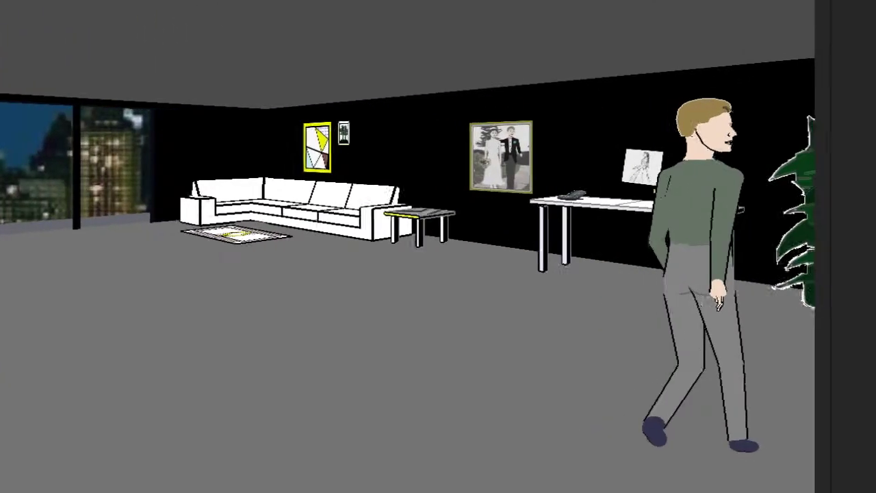
{"action": "type", "text": "cool"}
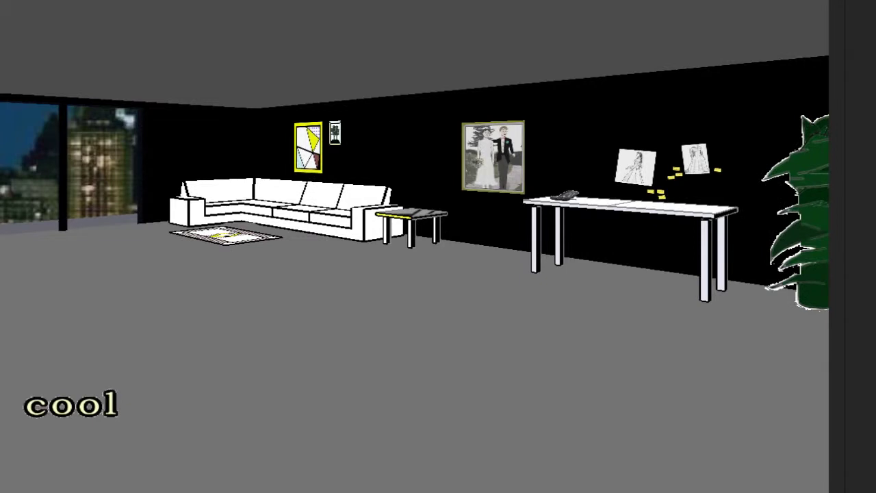
{"action": "type", "text": "i miss grace"}
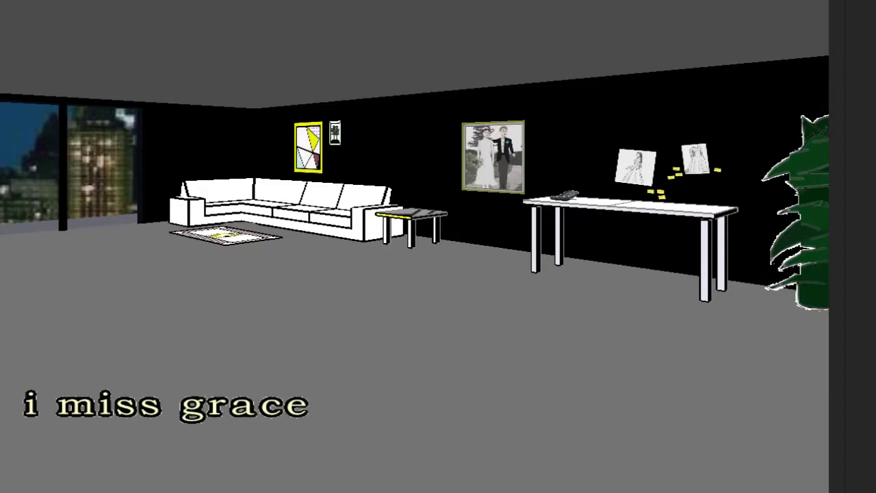